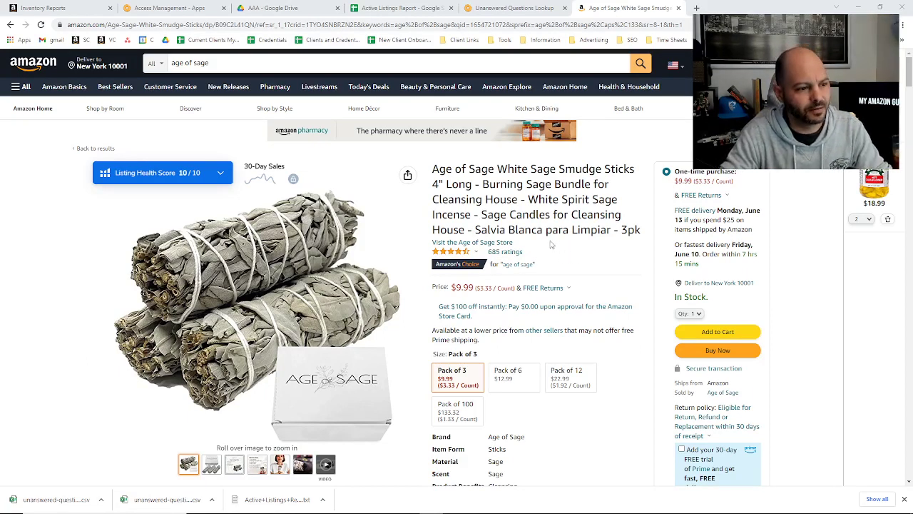
Step: Scroll the sage smudge sticks listing down to its Customer questions & answers section
{"action": "scroll", "coordinate": [549, 244], "scroll_direction": "down", "scroll_amount": 2}
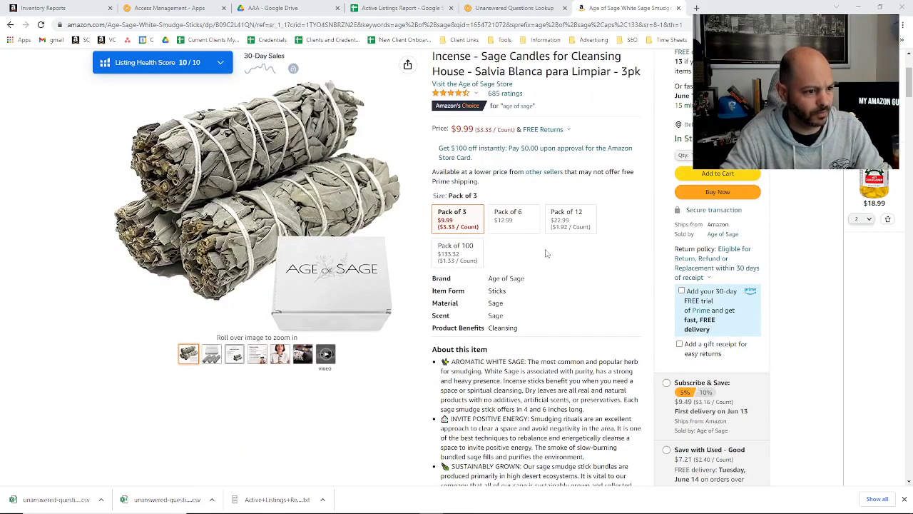
{"action": "scroll", "coordinate": [554, 260], "scroll_direction": "down", "scroll_amount": 10}
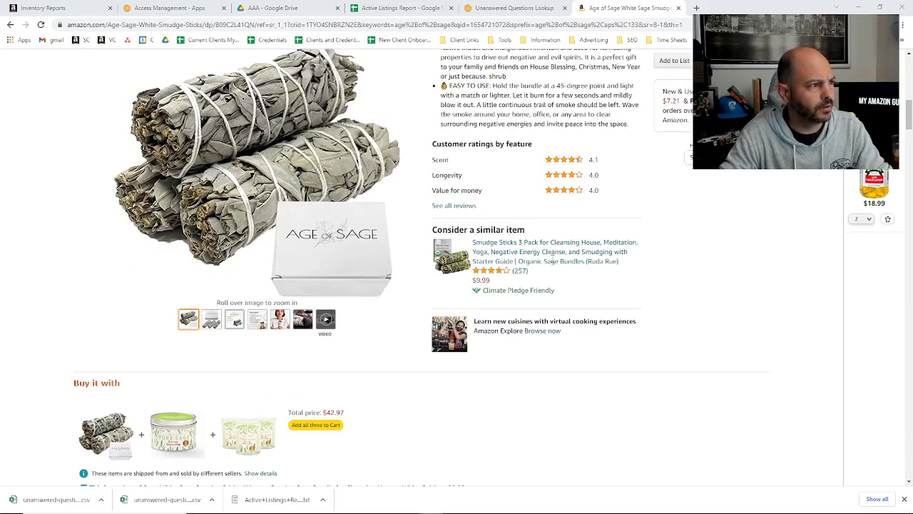
{"action": "scroll", "coordinate": [551, 262], "scroll_direction": "down", "scroll_amount": 15}
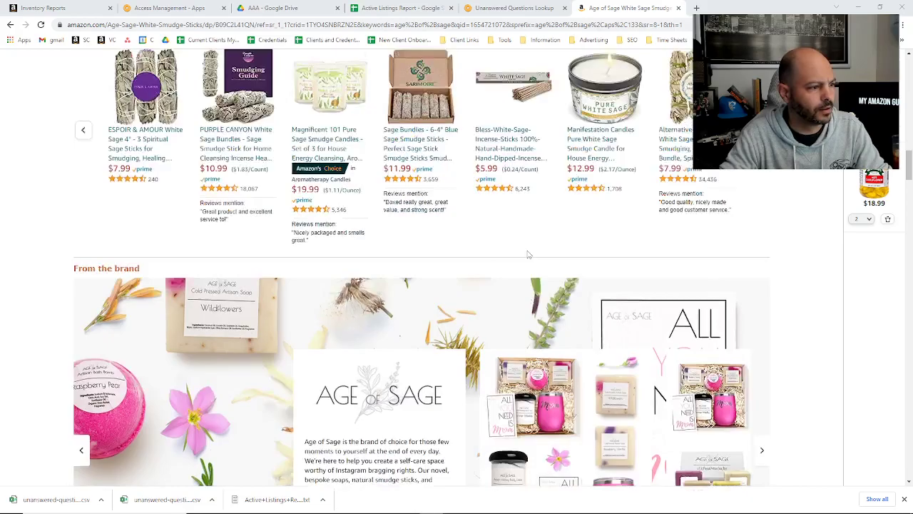
{"action": "scroll", "coordinate": [493, 243], "scroll_direction": "down", "scroll_amount": 15}
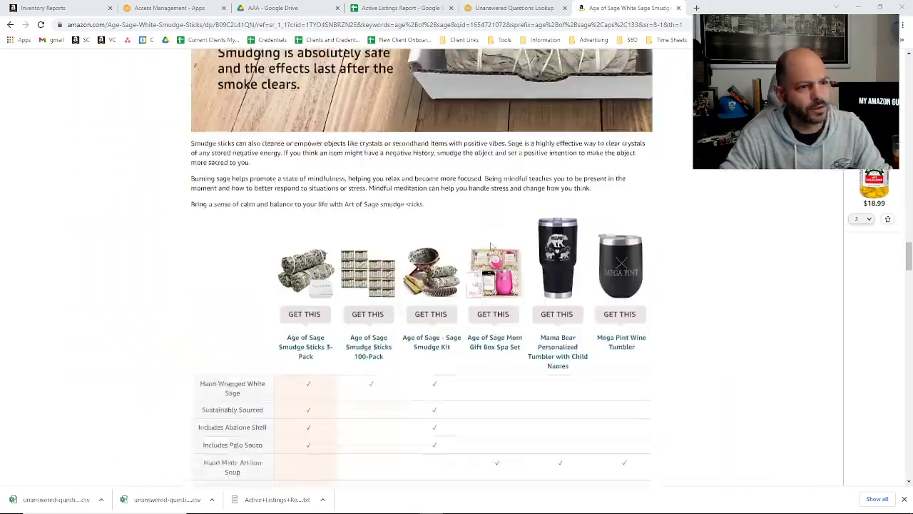
{"action": "scroll", "coordinate": [300, 178], "scroll_direction": "down", "scroll_amount": 10}
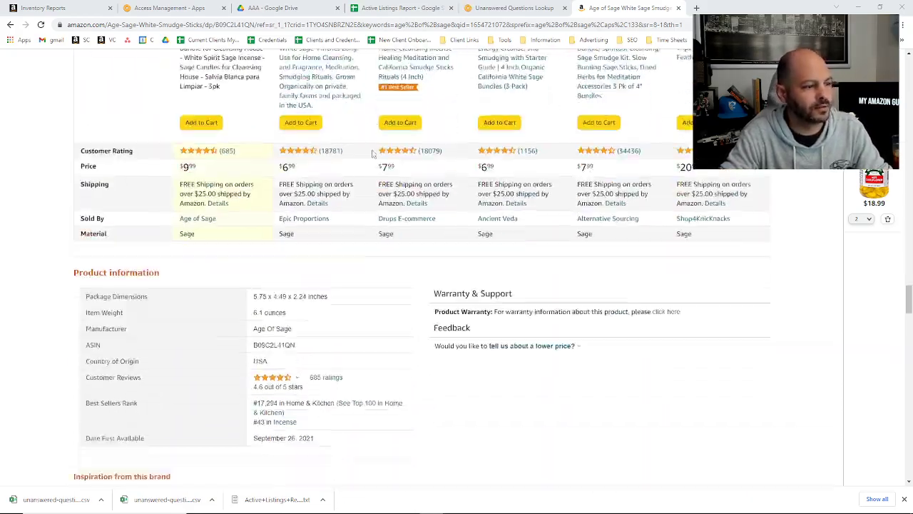
{"action": "scroll", "coordinate": [342, 160], "scroll_direction": "down", "scroll_amount": 8}
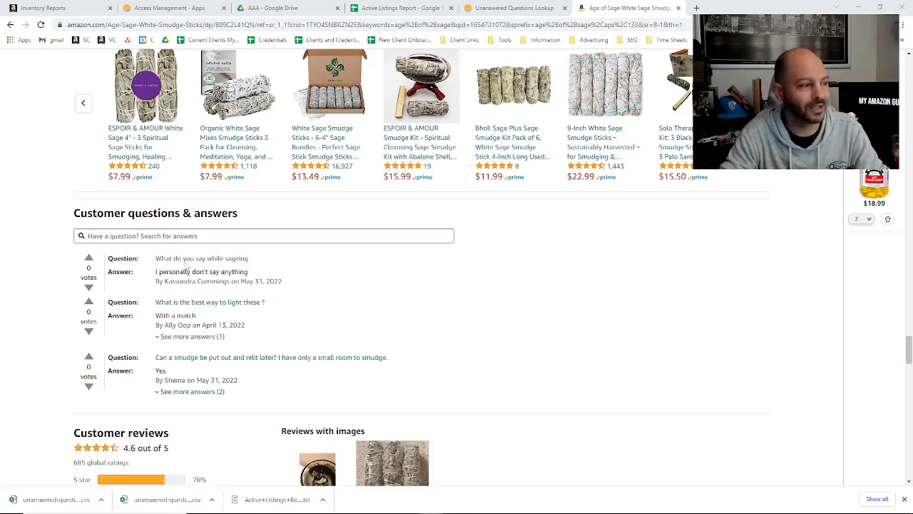
Step: Open the 'What is the best way to light these ?' question, click its answer box, then switch to the lookup tab
{"action": "left_click", "coordinate": [229, 309]}
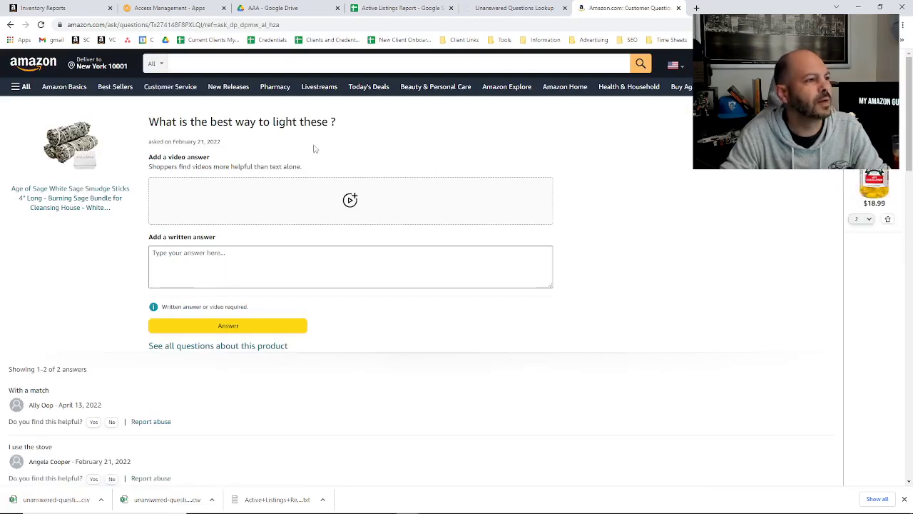
{"action": "scroll", "coordinate": [328, 357], "scroll_direction": "down", "scroll_amount": 1}
{"action": "scroll", "coordinate": [328, 357], "scroll_direction": "down", "scroll_amount": 1}
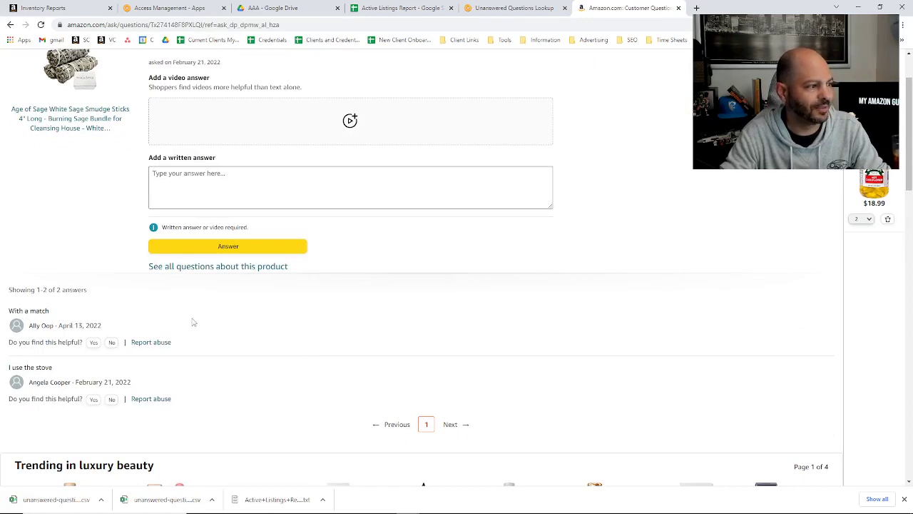
{"action": "scroll", "coordinate": [390, 315], "scroll_direction": "up", "scroll_amount": 1}
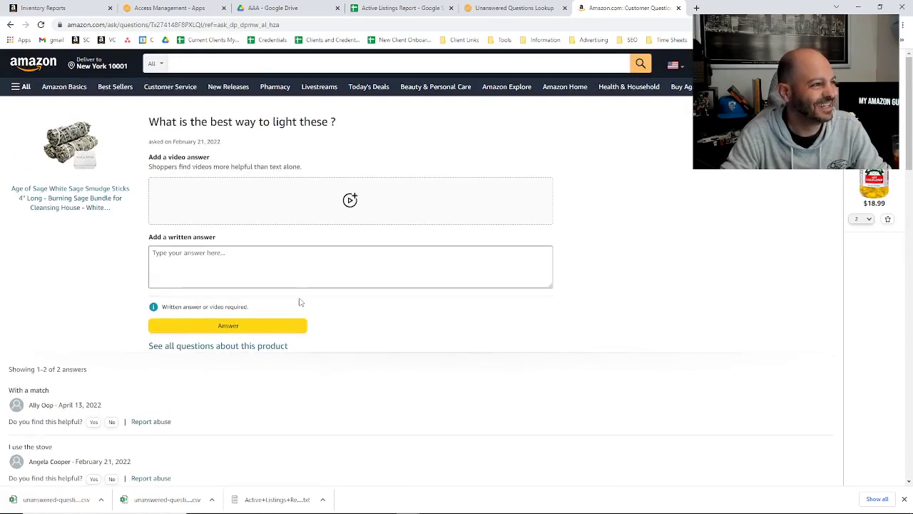
{"action": "left_click", "coordinate": [193, 259]}
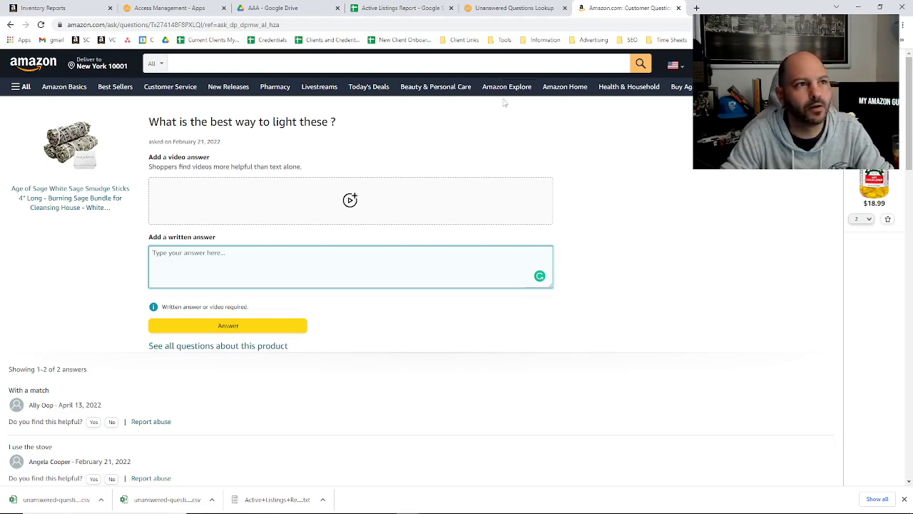
{"action": "left_click", "coordinate": [509, 9]}
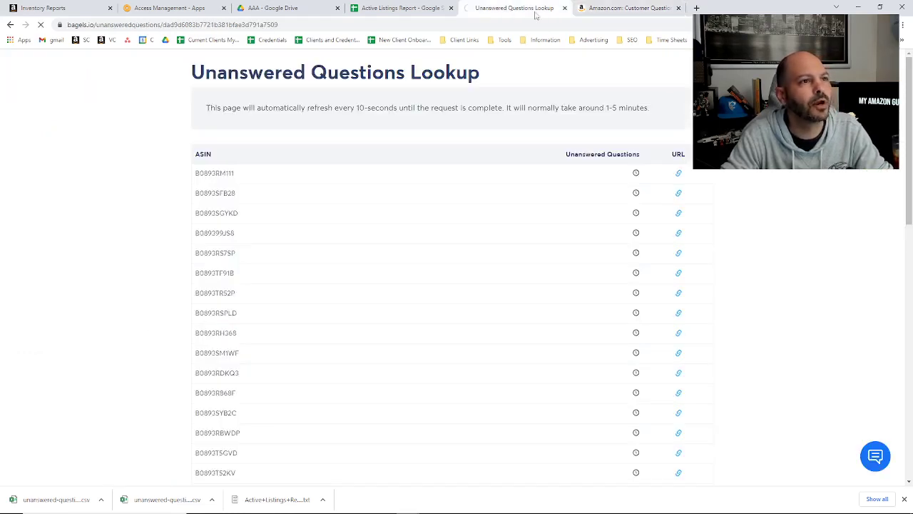
Step: Load the base unansweredquestions URL to get an empty Bagels.io ASIN lookup form
{"action": "left_click", "coordinate": [432, 29]}
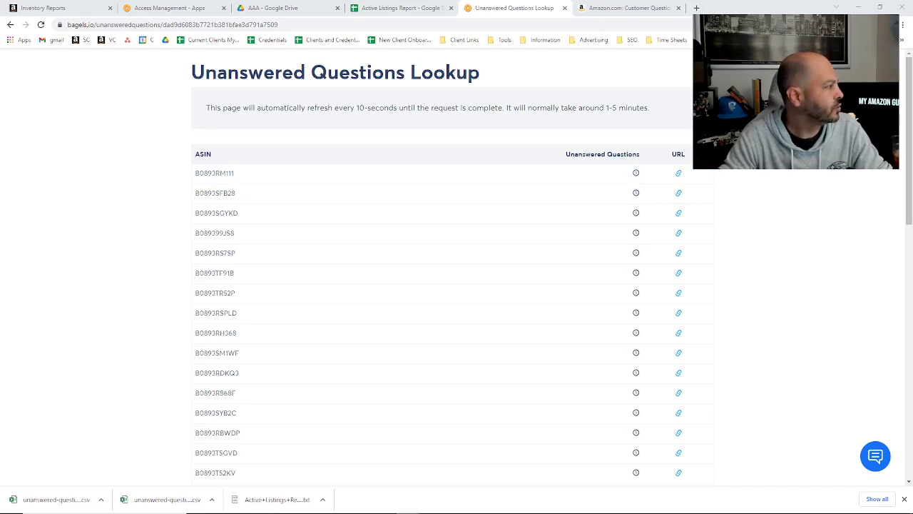
{"action": "left_click_drag", "start_coordinate": [93, 138], "coordinate": [499, 8]}
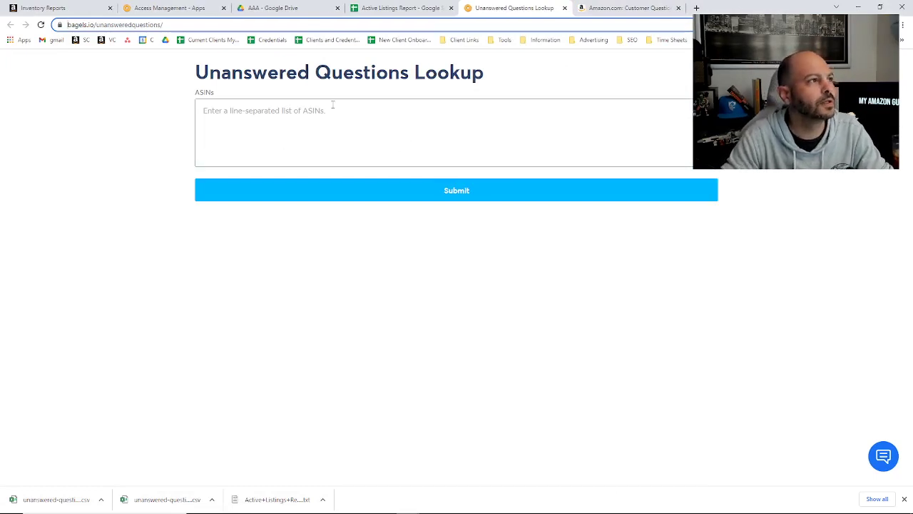
Step: In Seller Central Inventory Reports, set the report type to Active Listings Report (Custom)
{"action": "left_click", "coordinate": [41, 8]}
{"action": "mouse_move", "coordinate": [148, 79]}
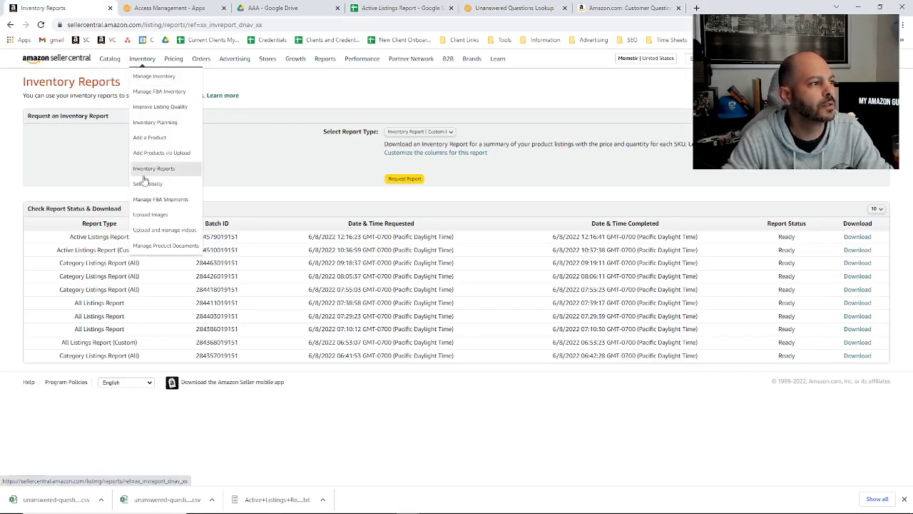
{"action": "left_click", "coordinate": [439, 132]}
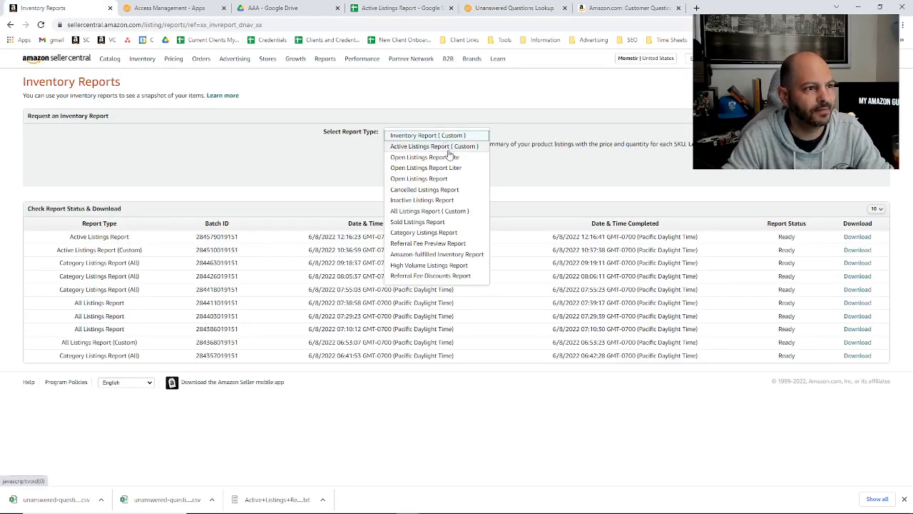
{"action": "left_click", "coordinate": [445, 147]}
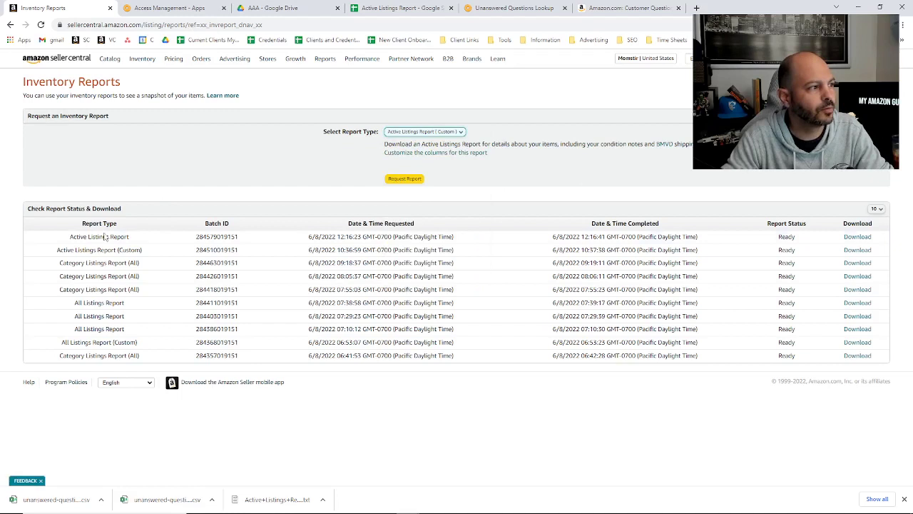
Step: Download the latest Active Listings Report and bring up the Active Listings spreadsheet
{"action": "left_click_drag", "start_coordinate": [67, 236], "coordinate": [867, 243]}
{"action": "left_click", "coordinate": [866, 242]}
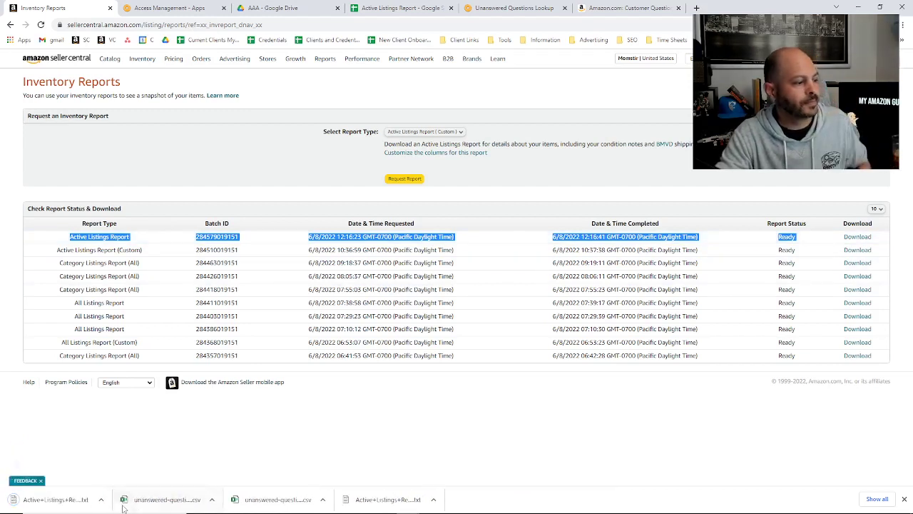
{"action": "left_click", "coordinate": [100, 499]}
{"action": "left_click", "coordinate": [128, 471]}
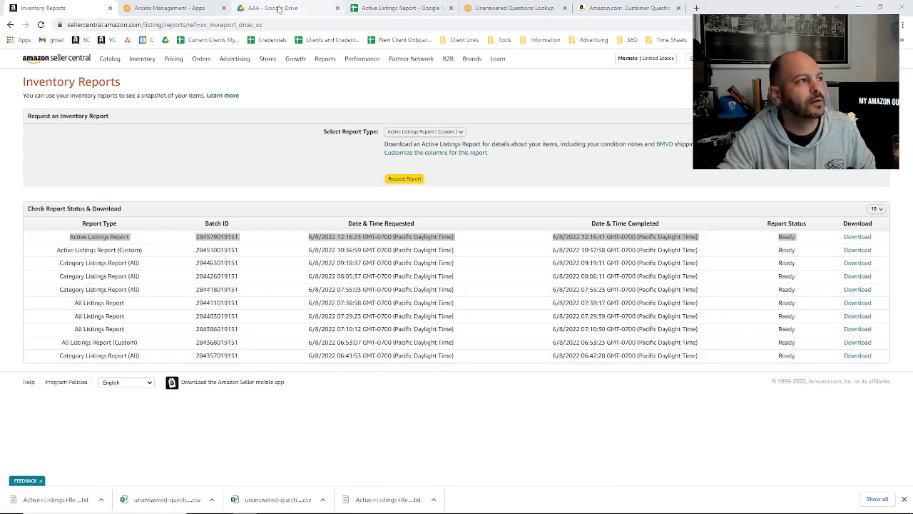
{"action": "left_click", "coordinate": [339, 8]}
{"action": "left_click", "coordinate": [311, 12]}
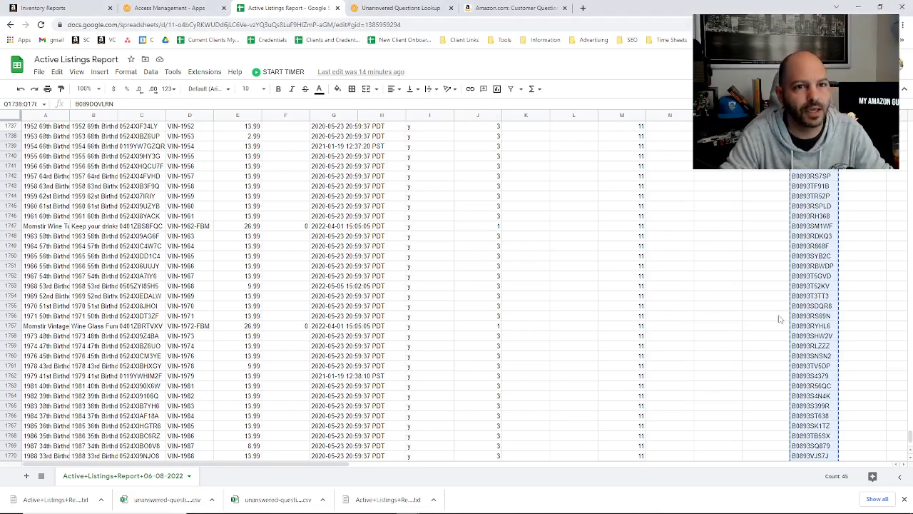
Step: Copy the 38 ASINs in cells O1745 to O1782 of the Active Listings Report
{"action": "left_click", "coordinate": [805, 307]}
{"action": "left_click", "coordinate": [378, 9]}
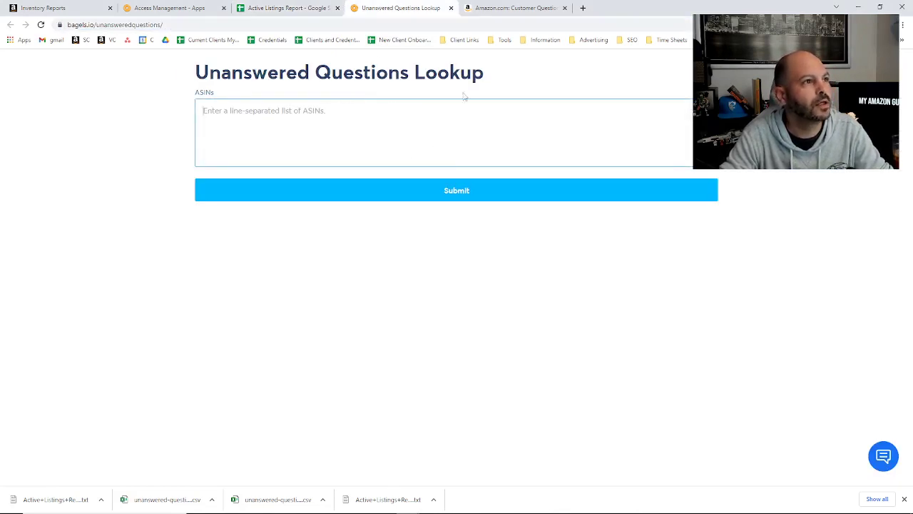
{"action": "left_click", "coordinate": [299, 10]}
{"action": "key", "text": "ctrl+Down"}
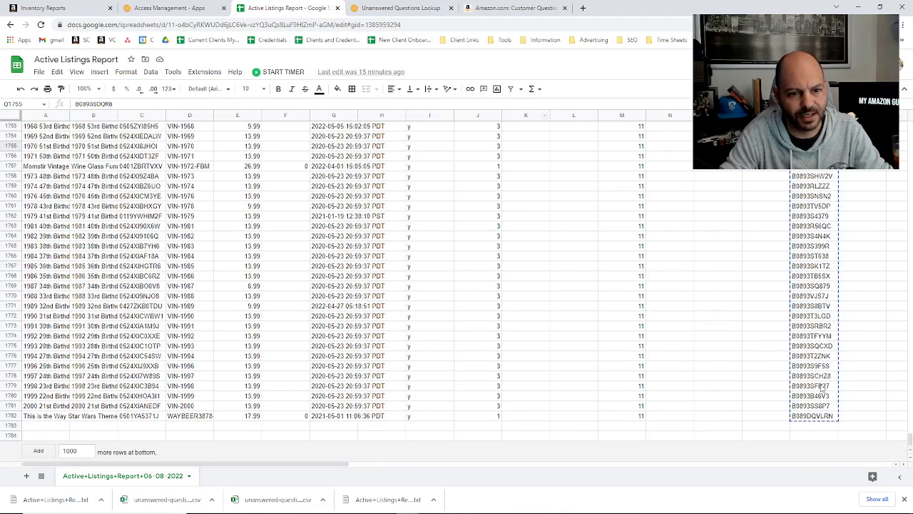
{"action": "scroll", "coordinate": [806, 368], "scroll_direction": "up", "scroll_amount": 5}
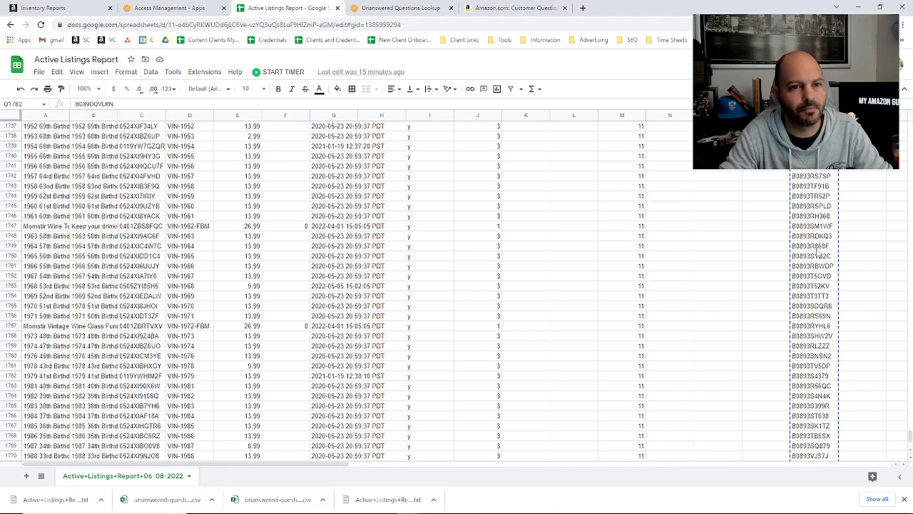
{"action": "left_click", "coordinate": [805, 207], "text": "shift"}
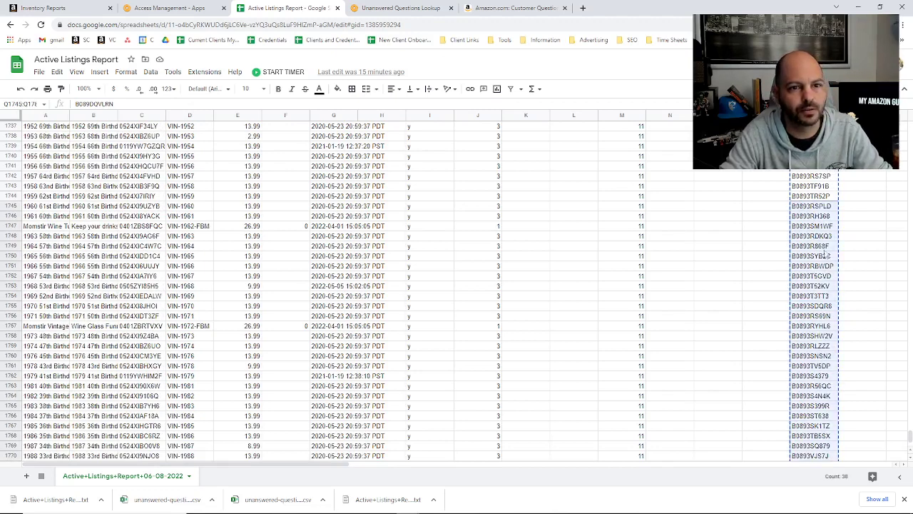
{"action": "key", "text": "ctrl+c"}
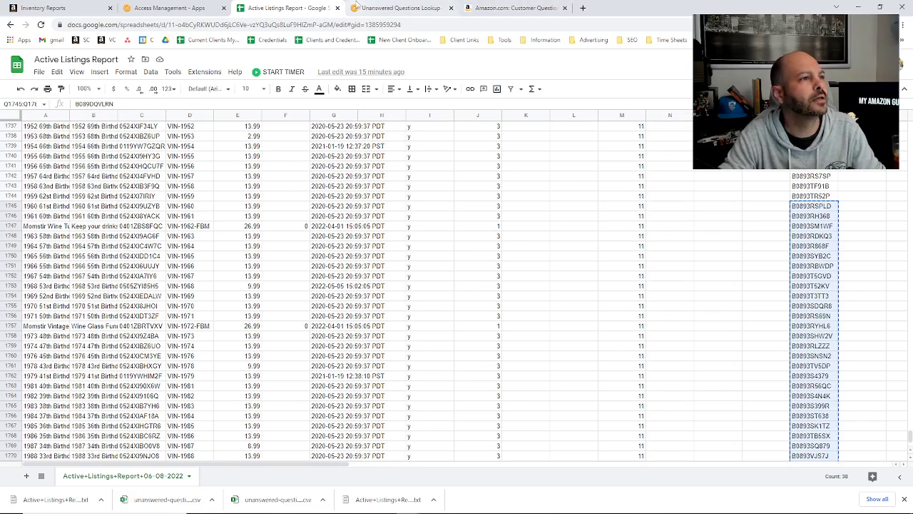
Step: Paste the copied ASINs into the Bagels.io lookup box and submit them
{"action": "left_click", "coordinate": [355, 7]}
{"action": "left_click", "coordinate": [294, 110]}
{"action": "key", "text": "ctrl+v"}
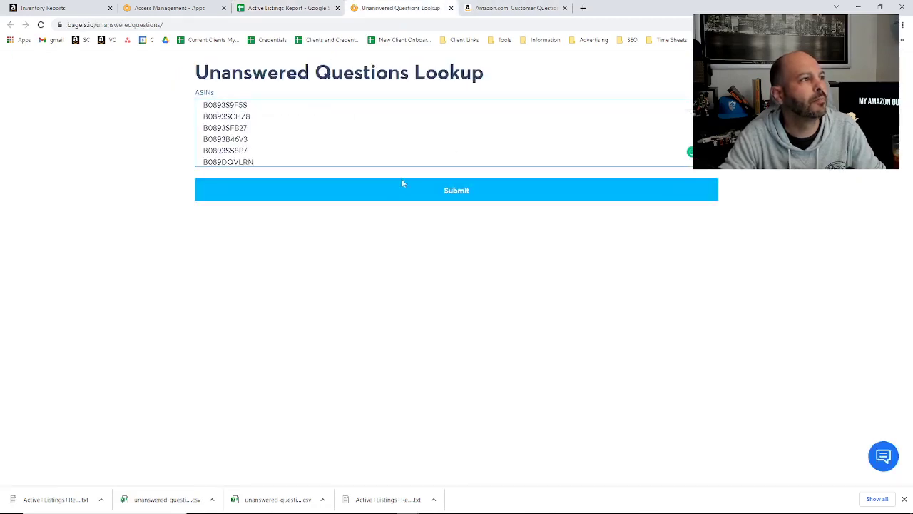
{"action": "left_click", "coordinate": [374, 199]}
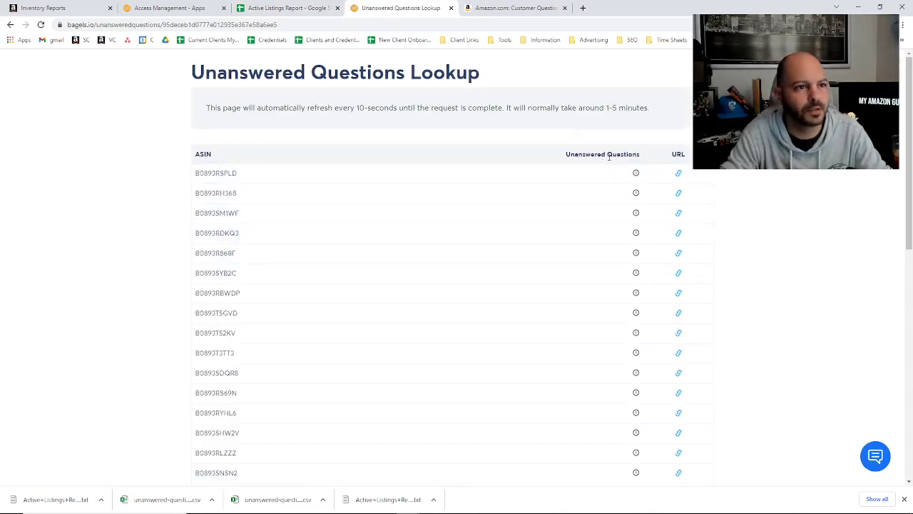
Step: Check the first ASIN's Amazon question link, then download the lookup results as a CSV
{"action": "left_click", "coordinate": [679, 173]}
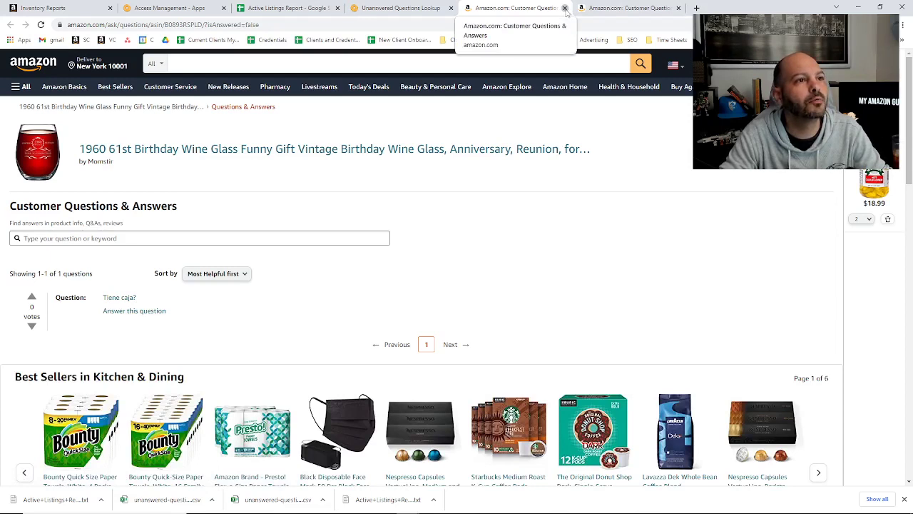
{"action": "left_click", "coordinate": [565, 8]}
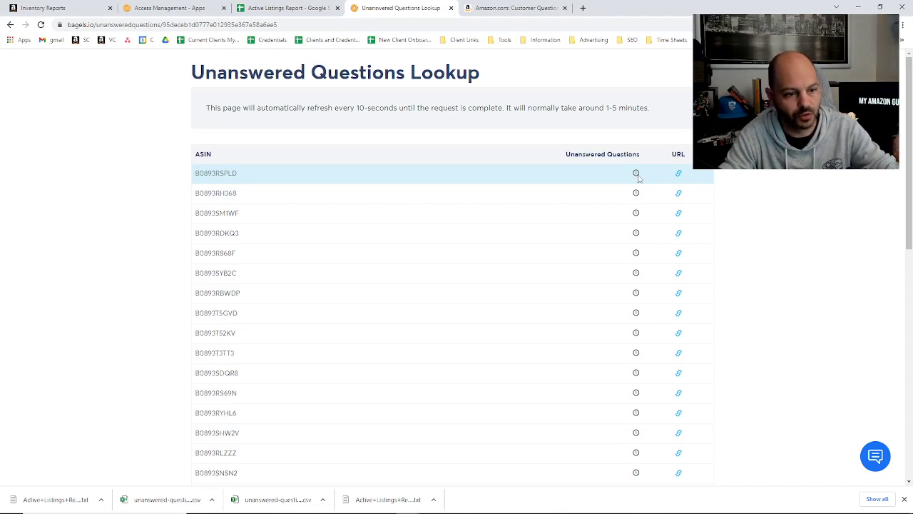
{"action": "scroll", "coordinate": [447, 237], "scroll_direction": "down", "scroll_amount": 6}
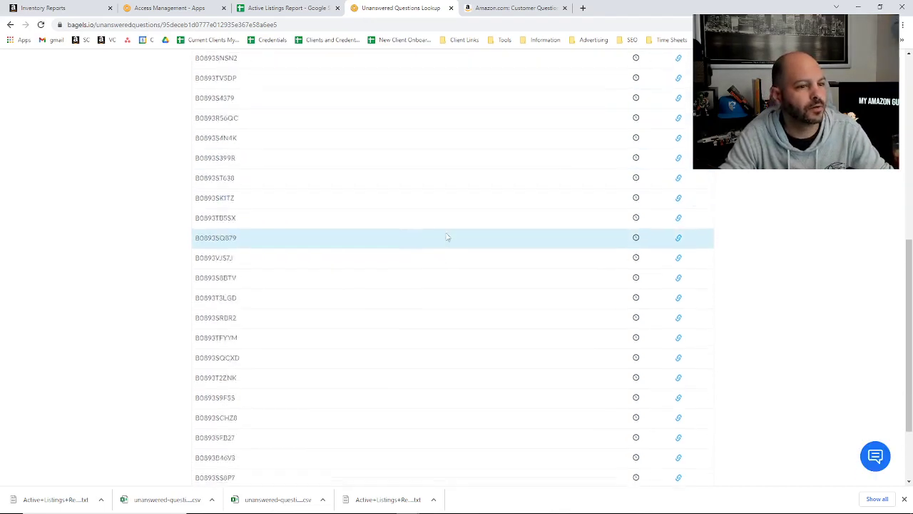
{"action": "scroll", "coordinate": [448, 236], "scroll_direction": "down", "scroll_amount": 2}
{"action": "left_click", "coordinate": [218, 433]}
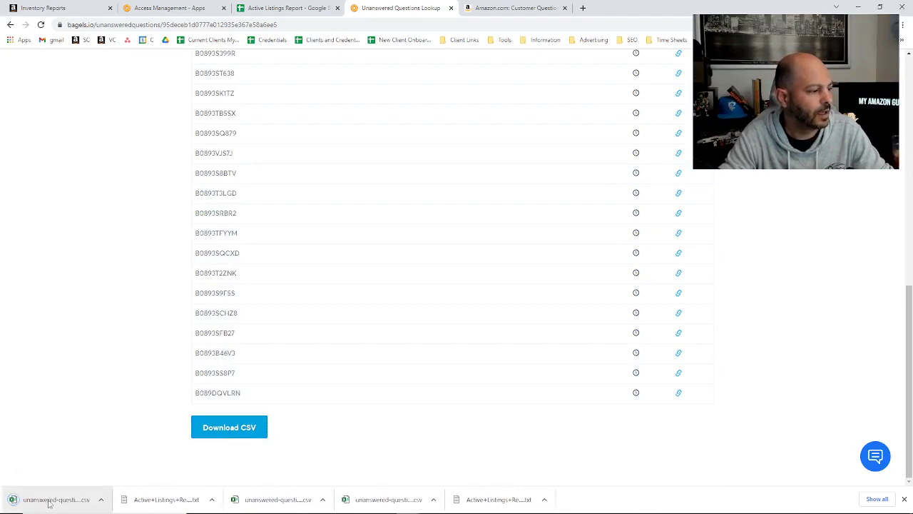
Step: Open the results CSV, autofit column B and check the question counts
{"action": "left_click", "coordinate": [48, 502]}
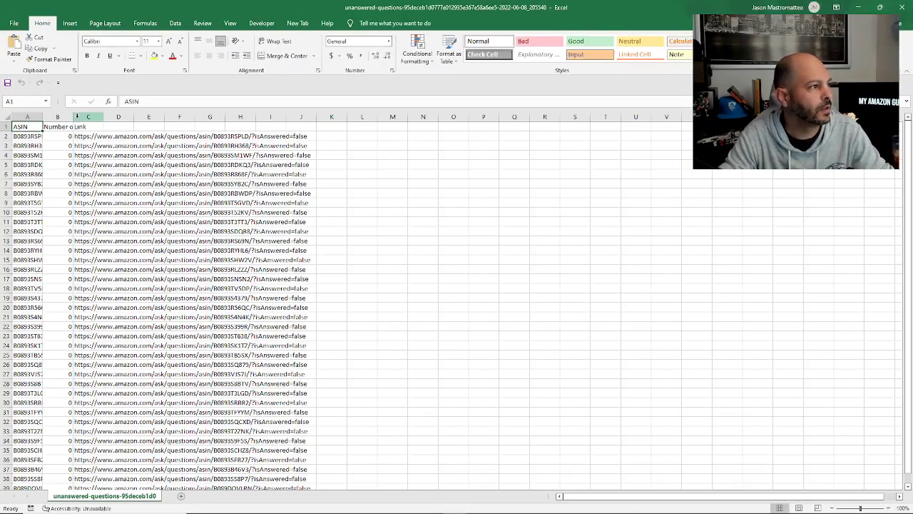
{"action": "double_click", "coordinate": [73, 117]}
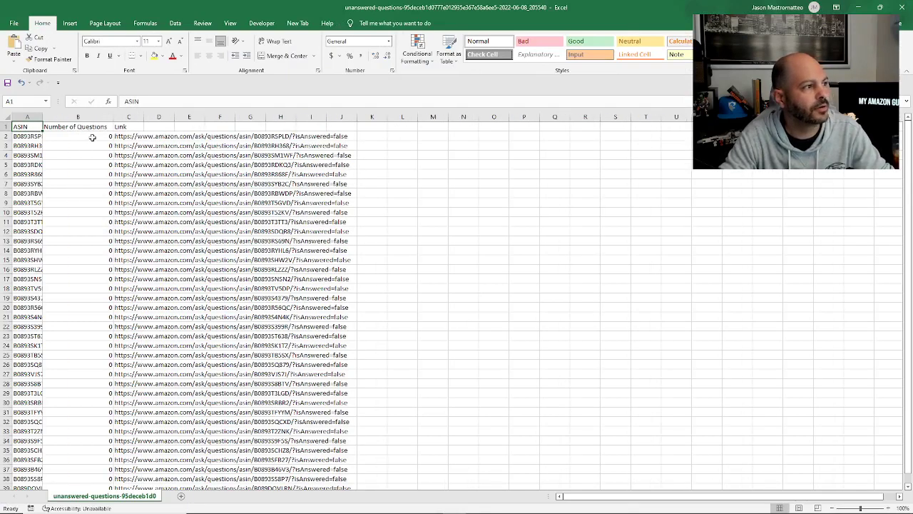
{"action": "left_click", "coordinate": [92, 137]}
{"action": "left_click", "coordinate": [80, 230]}
{"action": "left_click", "coordinate": [81, 314]}
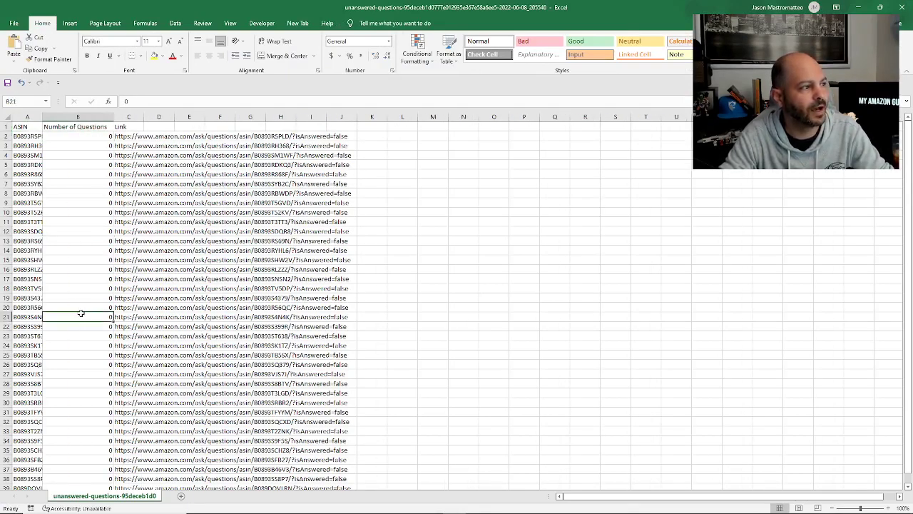
{"action": "left_click", "coordinate": [71, 364]}
Step: Select and copy the full Amazon question URL from cell C7
{"action": "left_click", "coordinate": [149, 185]}
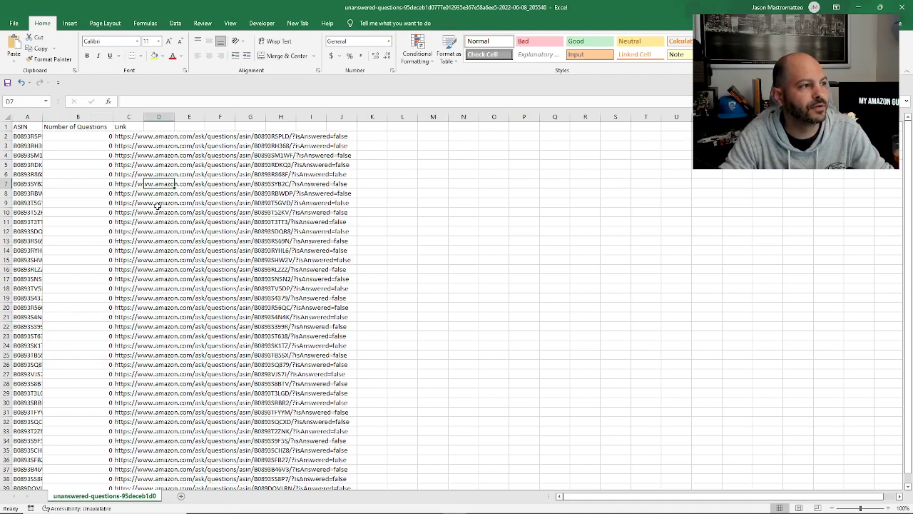
{"action": "left_click", "coordinate": [135, 184]}
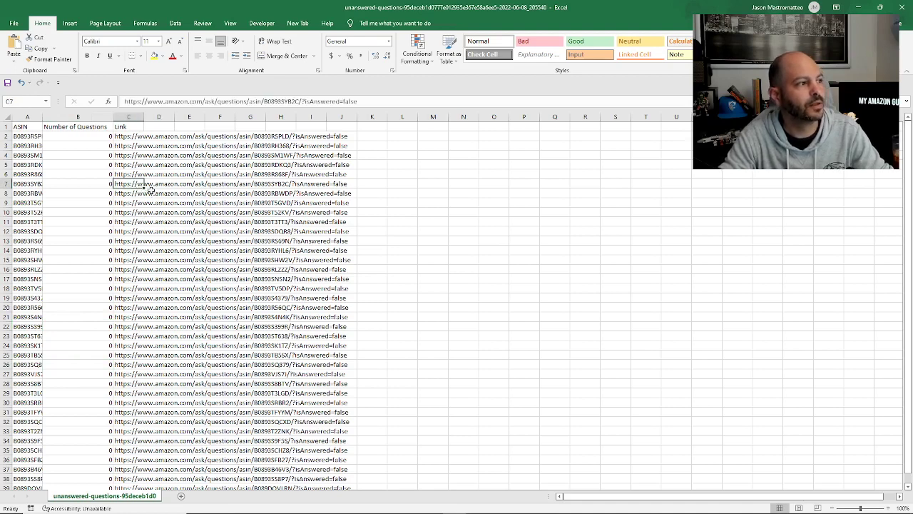
{"action": "double_click", "coordinate": [136, 184]}
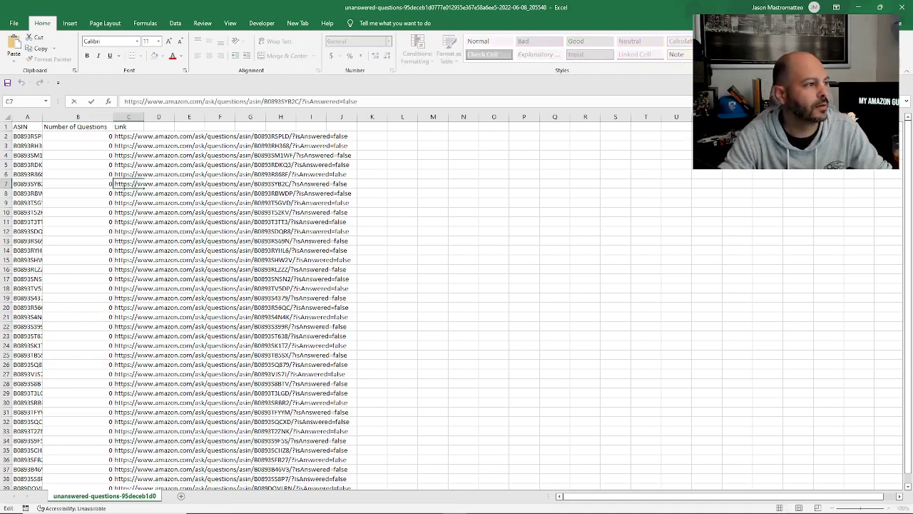
{"action": "left_click", "coordinate": [209, 101]}
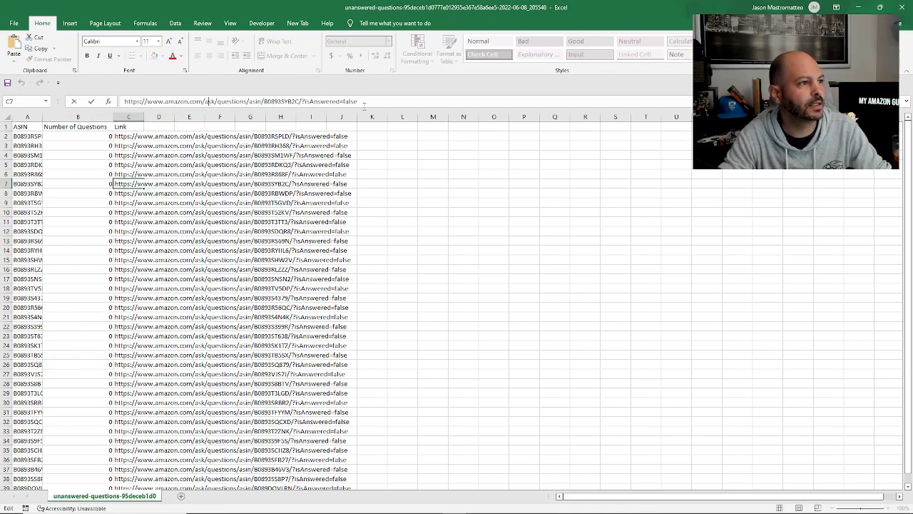
{"action": "triple_click", "coordinate": [289, 101]}
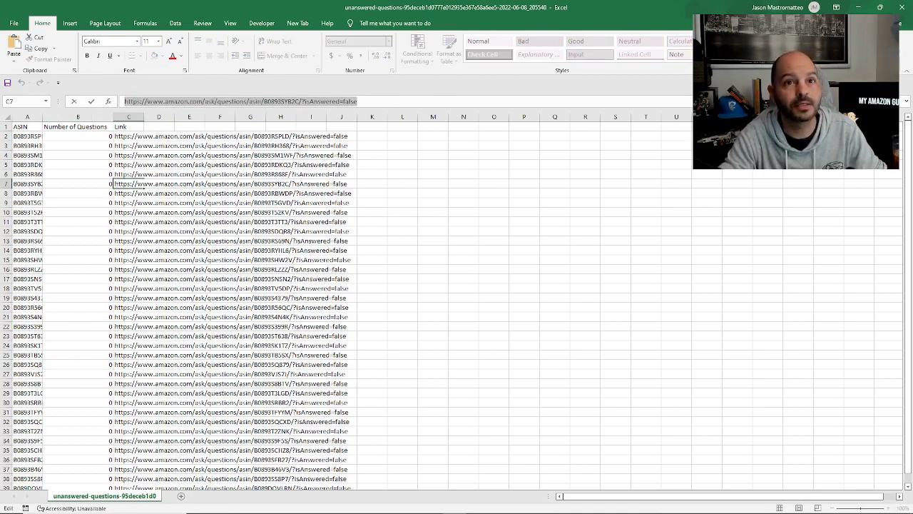
{"action": "left_click", "coordinate": [858, 7]}
Step: Load the copied C7 link in a new tab to reach the Wine Glass questions page
{"action": "left_click", "coordinate": [579, 8]}
{"action": "key", "text": "ctrl+v"}
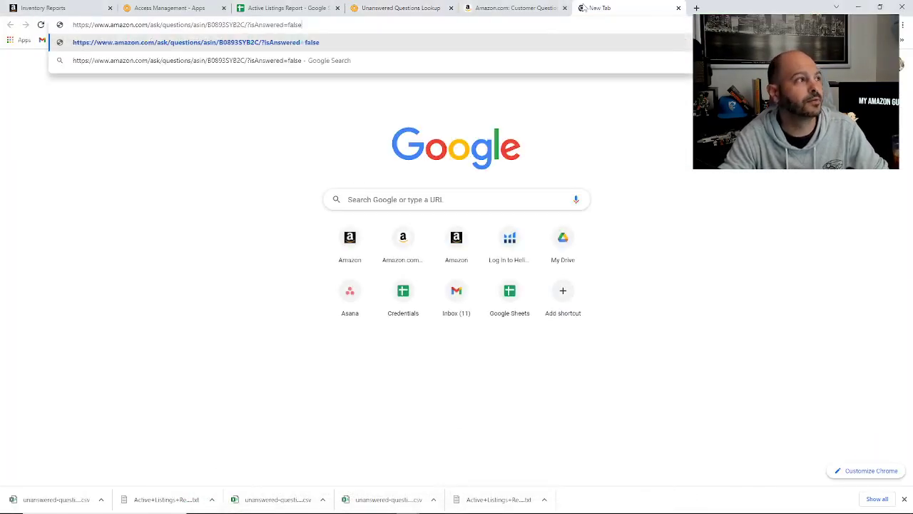
{"action": "key", "text": "Return"}
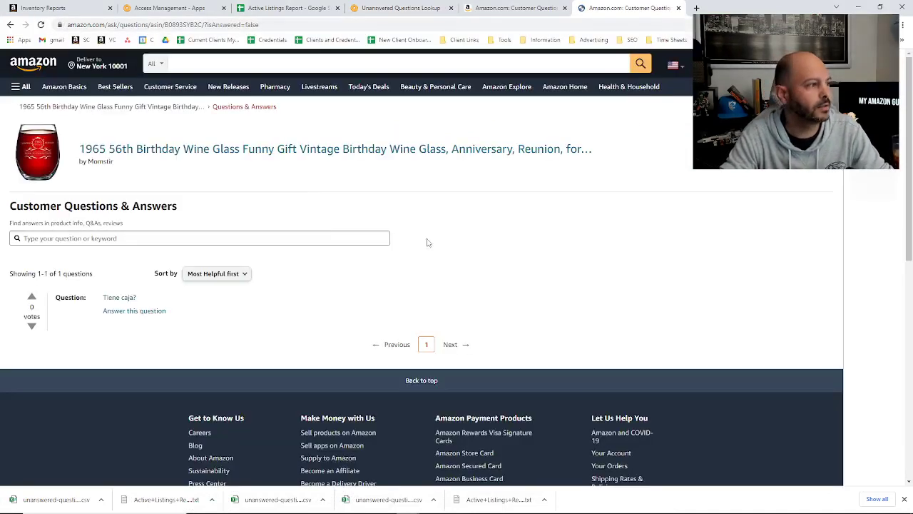